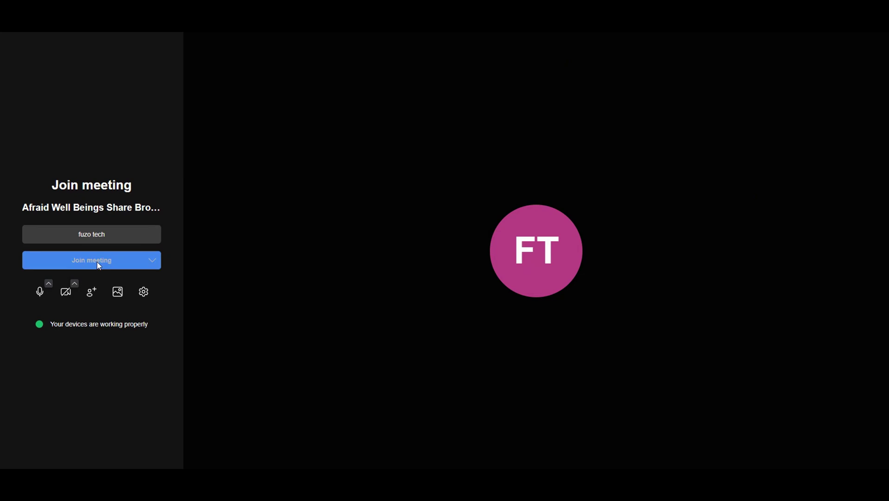
Step: Join the Jitsi call, mute the microphone, and cancel the screen-share picker without sharing
{"action": "left_click", "coordinate": [98, 263]}
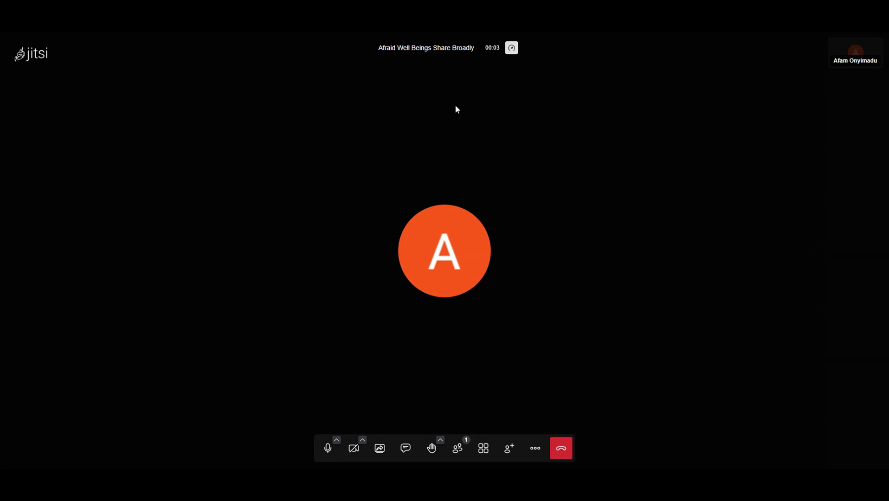
{"action": "left_click", "coordinate": [328, 453]}
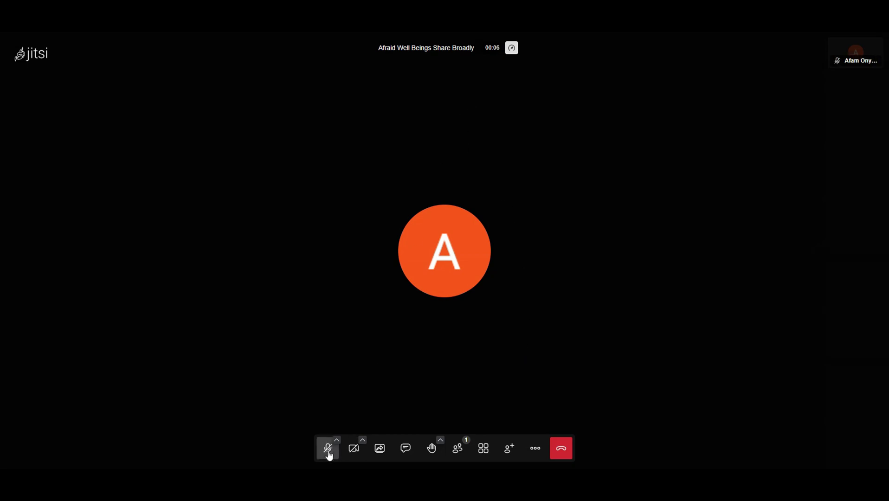
{"action": "left_click", "coordinate": [382, 457]}
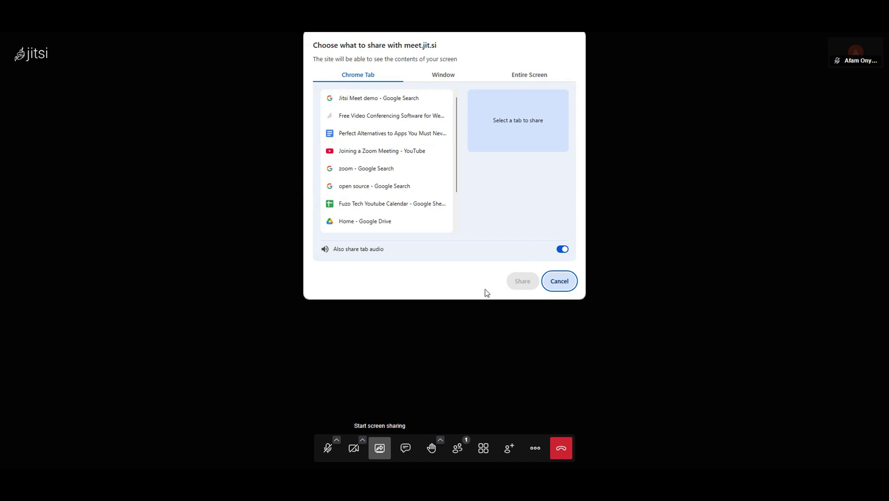
{"action": "left_click", "coordinate": [558, 282]}
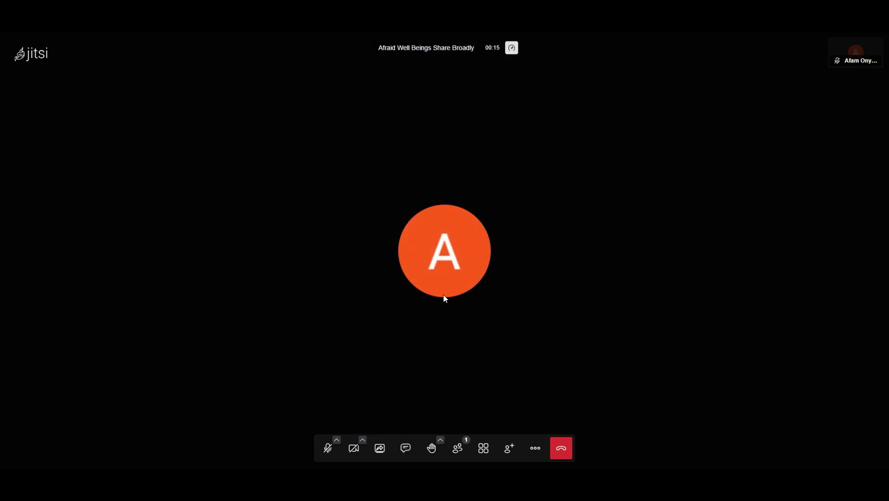
Step: Open the chat panel (glancing at Polls), raise your hand, and show the participants list
{"action": "left_click", "coordinate": [405, 450]}
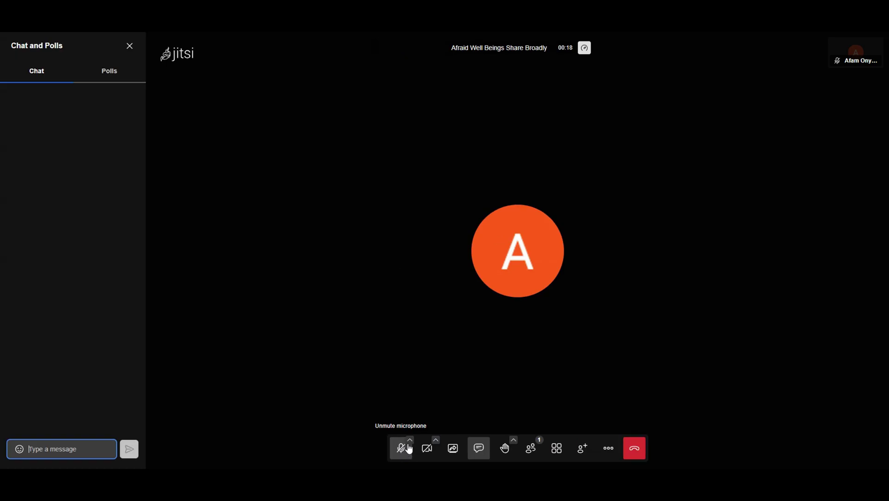
{"action": "left_click", "coordinate": [111, 79]}
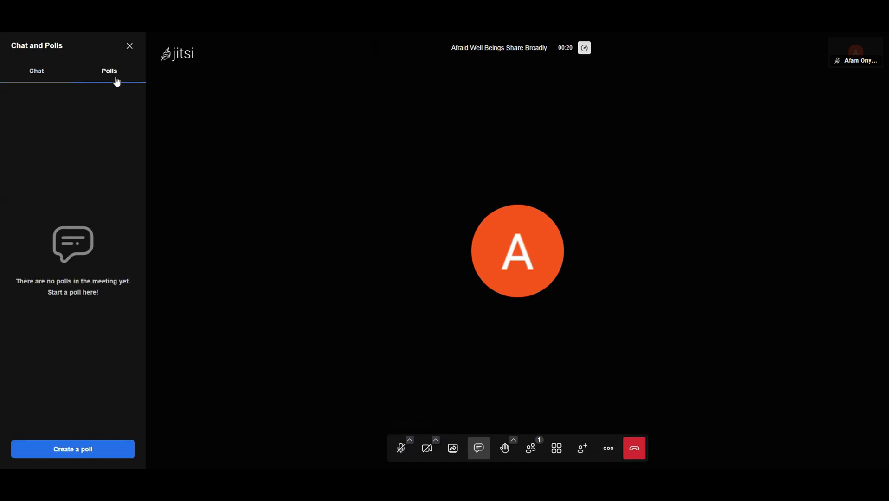
{"action": "left_click", "coordinate": [37, 74]}
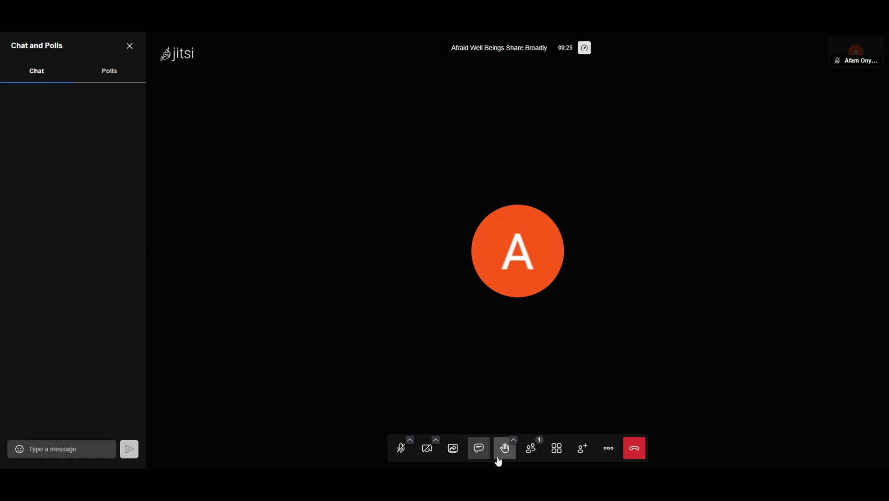
{"action": "left_click", "coordinate": [505, 450]}
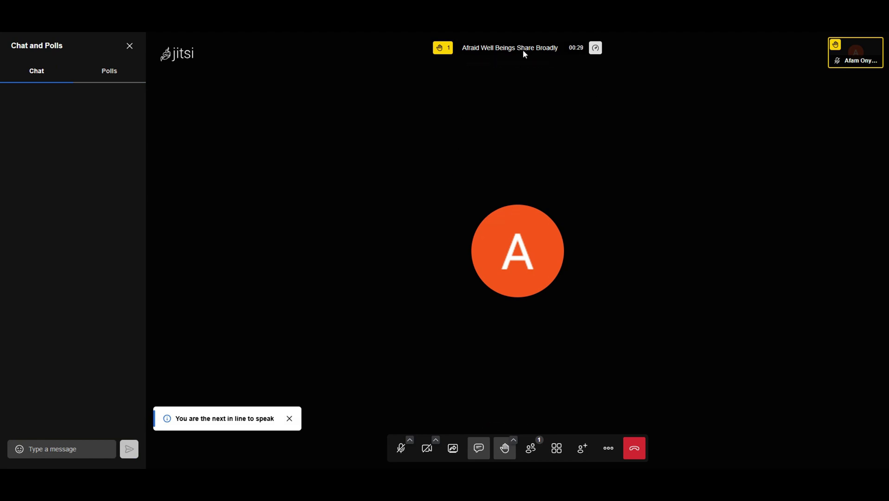
{"action": "left_click", "coordinate": [531, 449]}
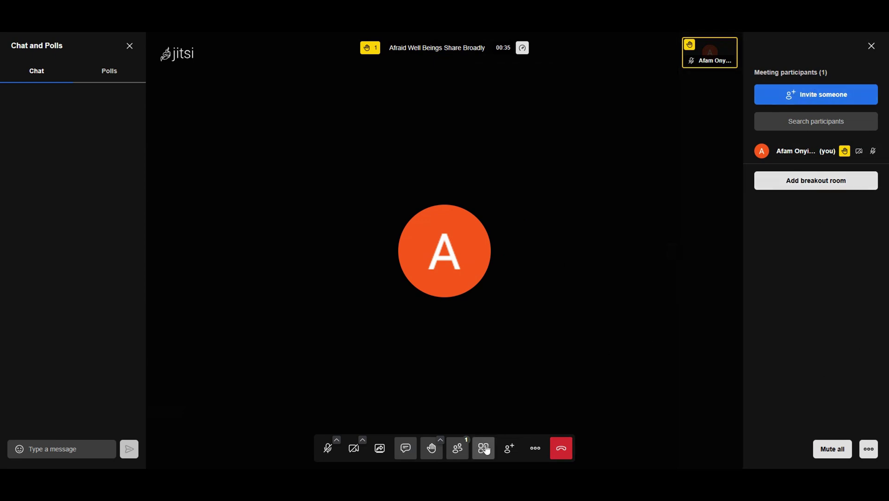
Step: Switch the call to tile view and open the More actions (⋯) menu
{"action": "left_click", "coordinate": [483, 450]}
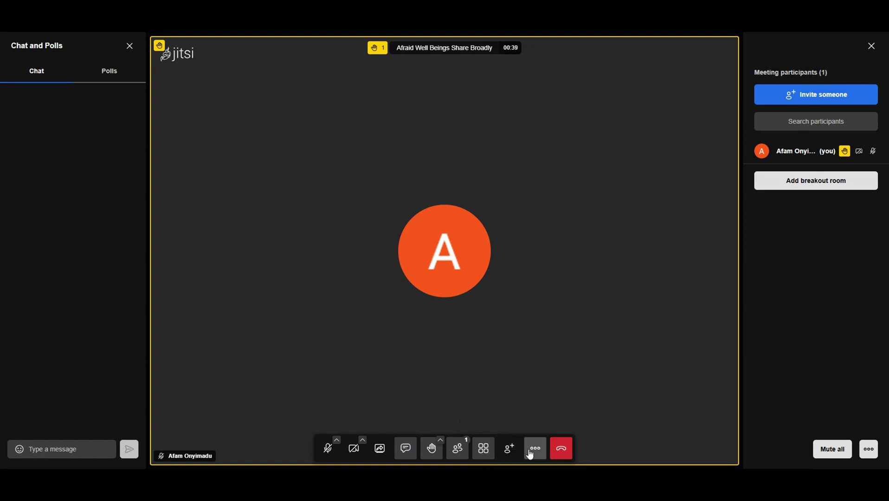
{"action": "left_click", "coordinate": [534, 448]}
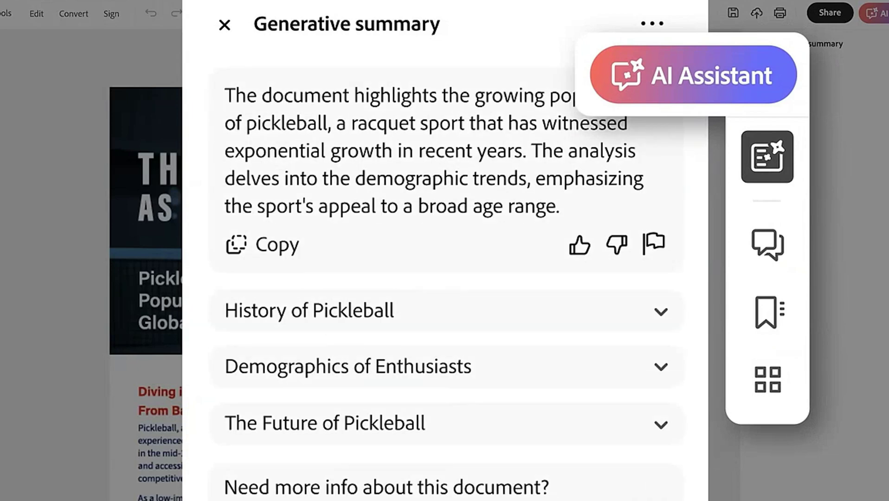
Step: Scroll the Generative summary panel and expand its Demographics of Enthusiasts section
{"action": "scroll", "coordinate": [445, 278], "scroll_direction": "down", "scroll_amount": 5}
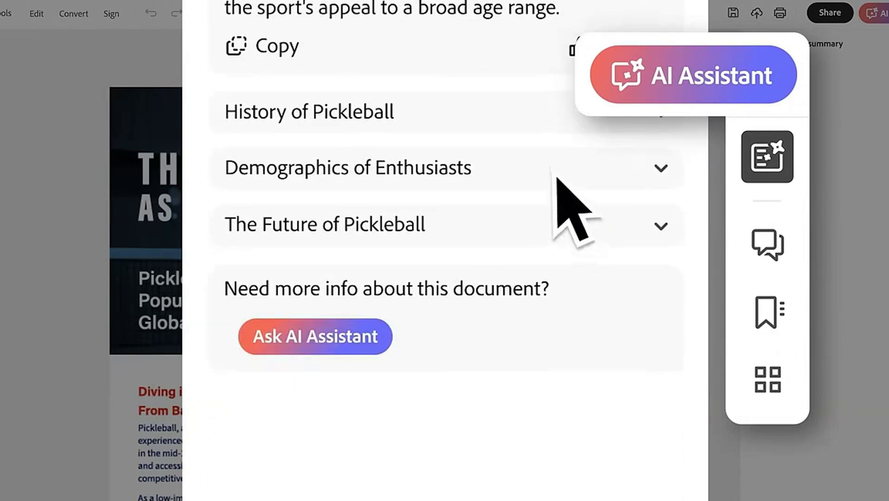
{"action": "left_click", "coordinate": [556, 175]}
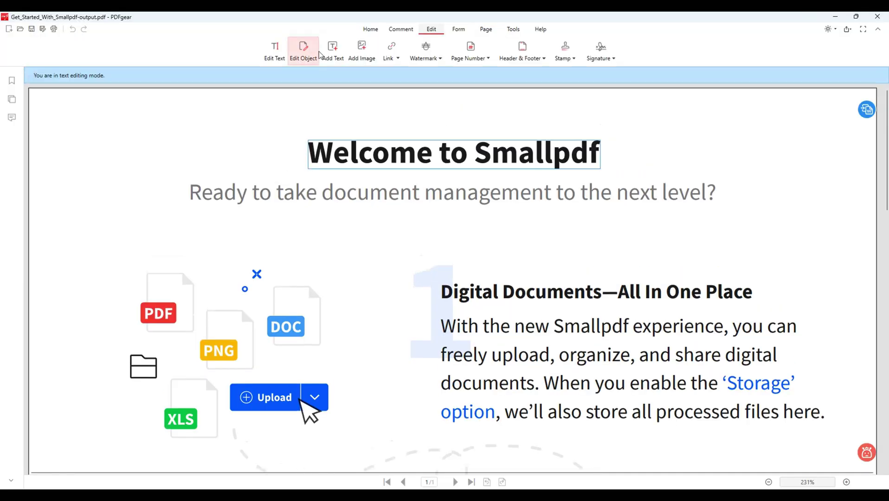
Step: Bring up the editing options for the PDF's title text
{"action": "right_click", "coordinate": [601, 141]}
Step: Place a new text box over the title, then view Insert Pages options for page 1
{"action": "left_click", "coordinate": [333, 49]}
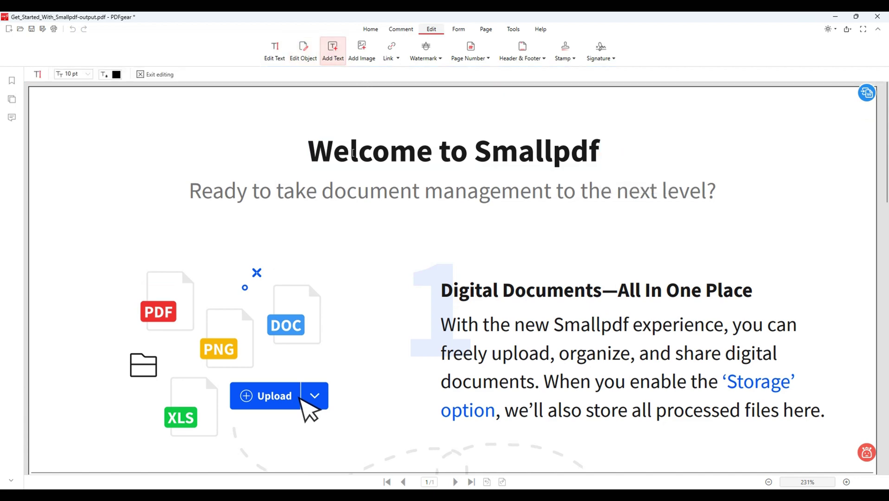
{"action": "left_click", "coordinate": [351, 154]}
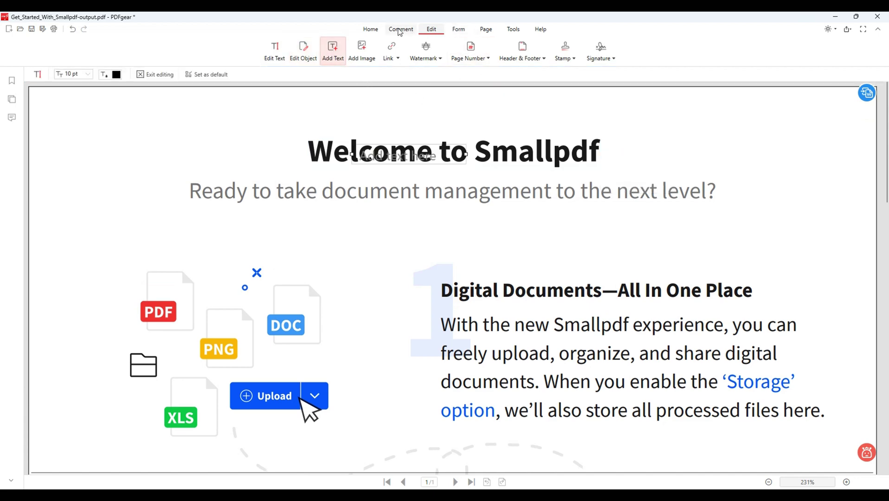
{"action": "left_click", "coordinate": [400, 29]}
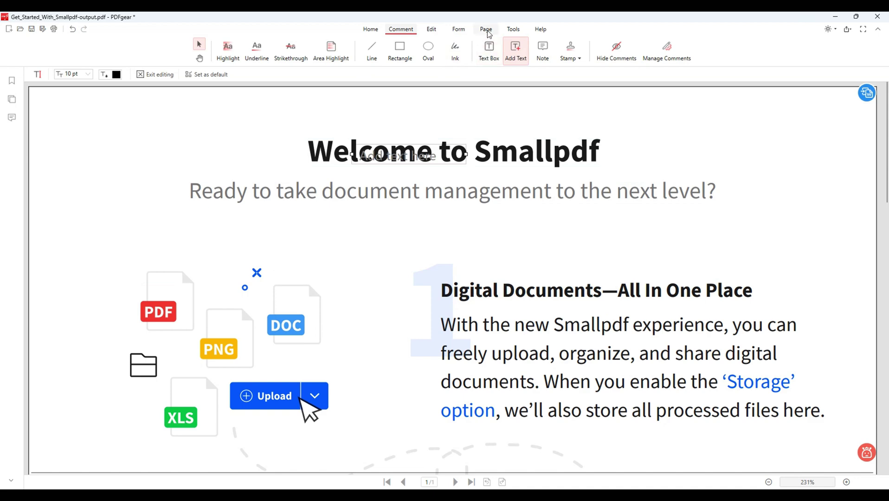
{"action": "left_click", "coordinate": [487, 30]}
{"action": "left_click", "coordinate": [33, 192]}
{"action": "left_click", "coordinate": [454, 59]}
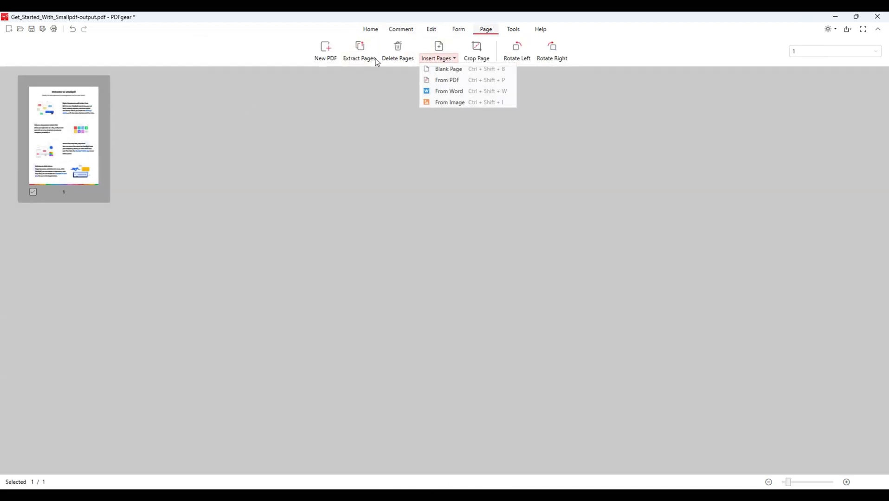
Step: Check the stamp options, hide the comments, and view the Signature and Watermark menus
{"action": "left_click", "coordinate": [401, 29]}
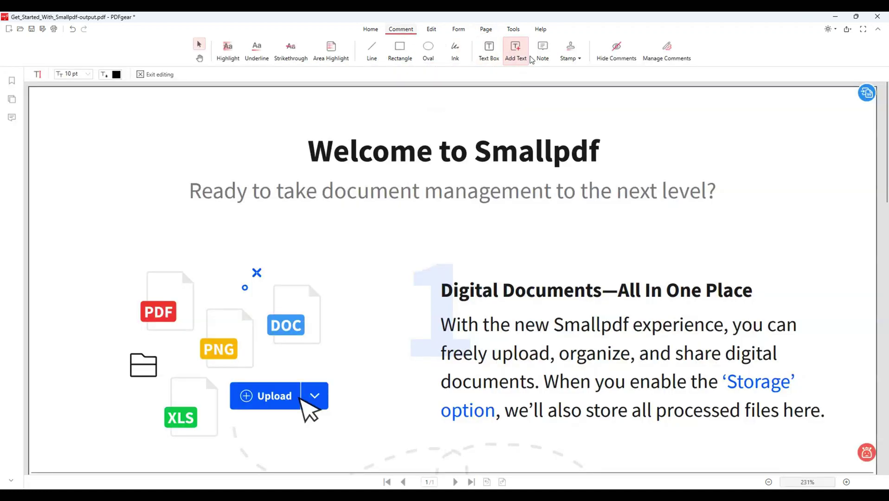
{"action": "left_click", "coordinate": [580, 58]}
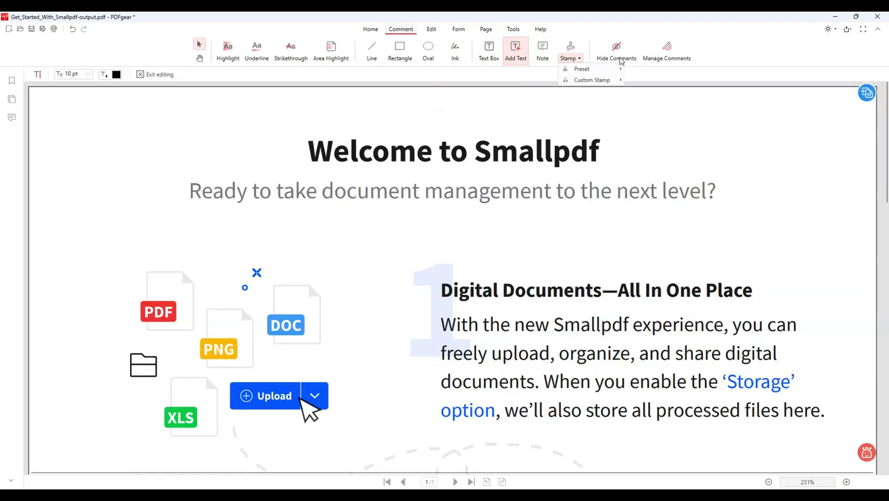
{"action": "left_click", "coordinate": [621, 60]}
{"action": "left_click", "coordinate": [427, 33]}
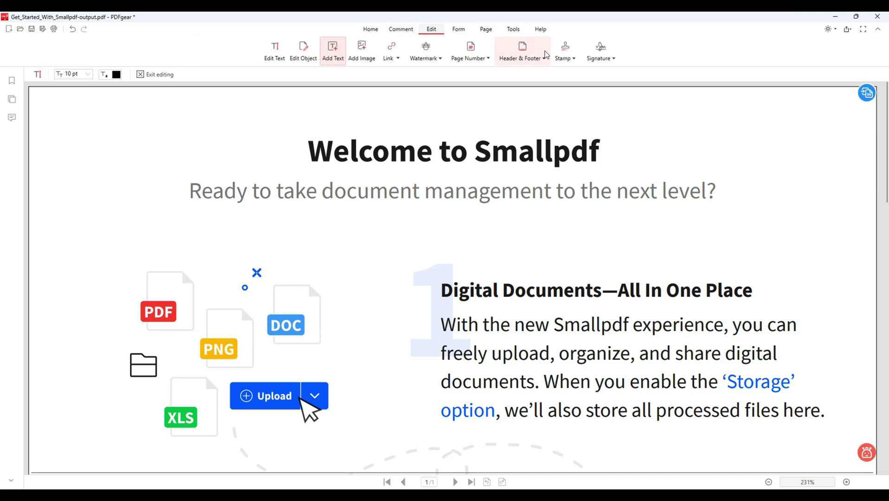
{"action": "left_click", "coordinate": [598, 58]}
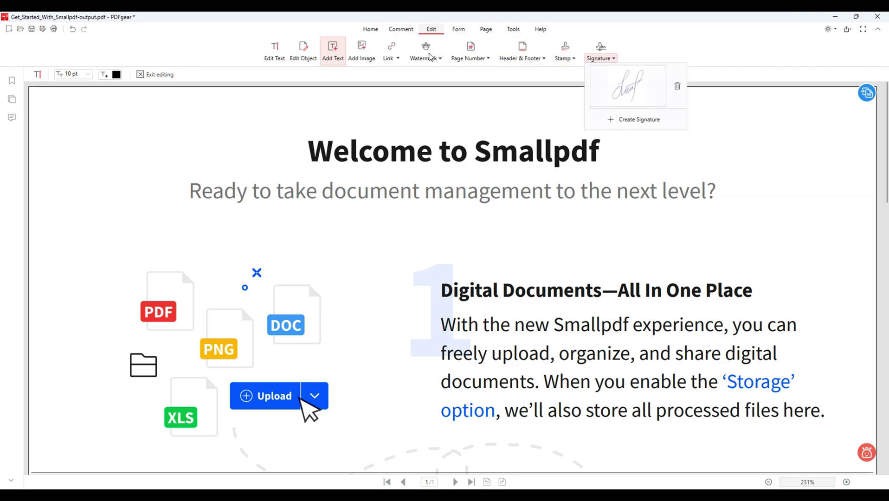
{"action": "left_click", "coordinate": [428, 51]}
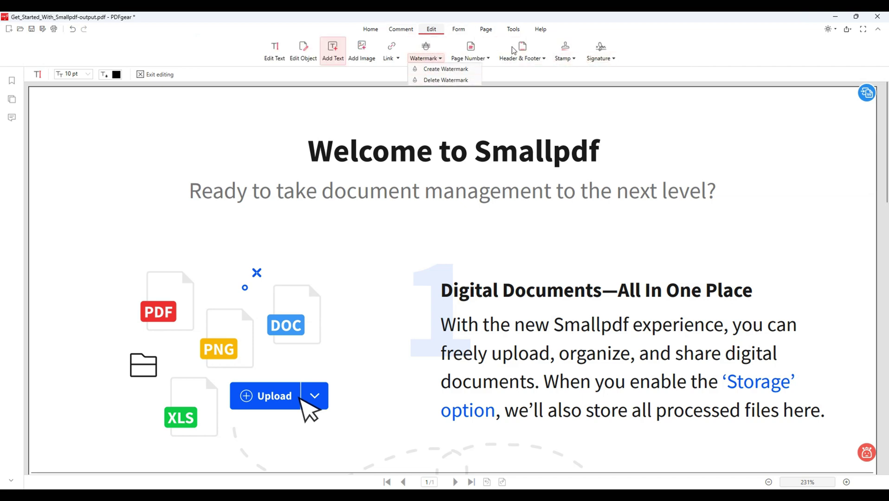
Step: Run OCR on a box around the file-icons illustration, extracting the text 'DOC'
{"action": "left_click", "coordinate": [409, 29]}
{"action": "left_click", "coordinate": [370, 31]}
{"action": "left_click", "coordinate": [552, 51]}
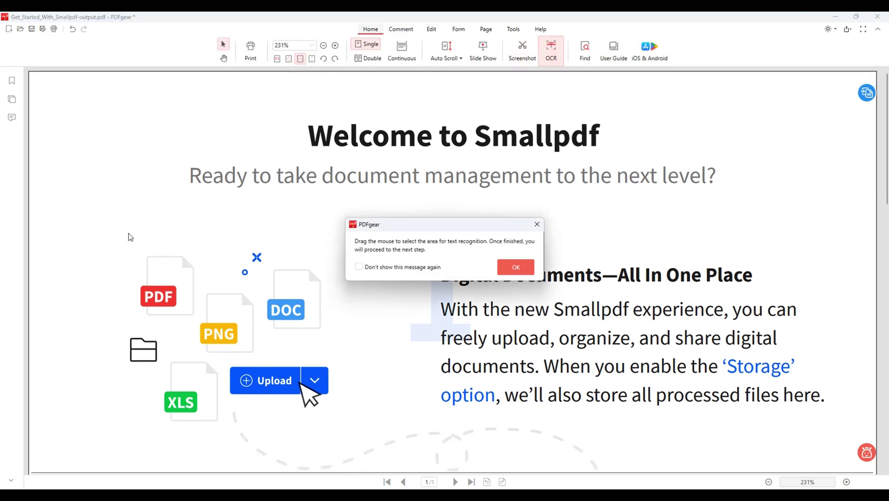
{"action": "left_click", "coordinate": [515, 267]}
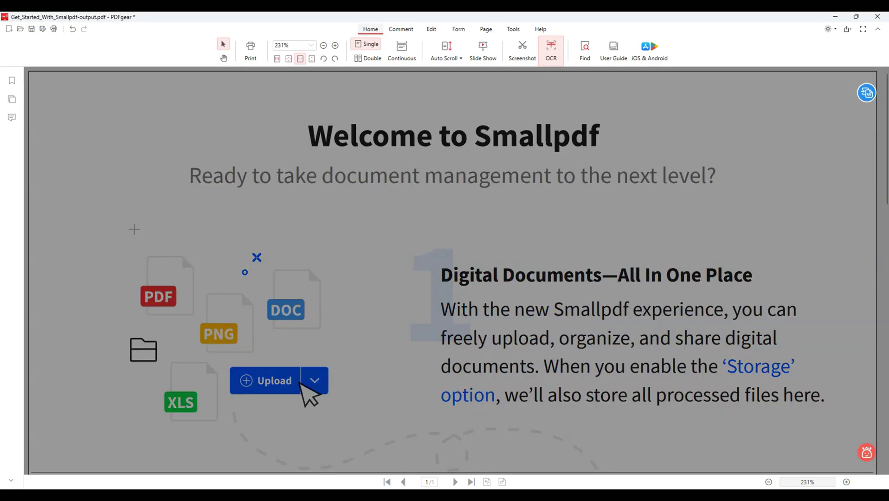
{"action": "left_click_drag", "start_coordinate": [124, 226], "coordinate": [362, 434]}
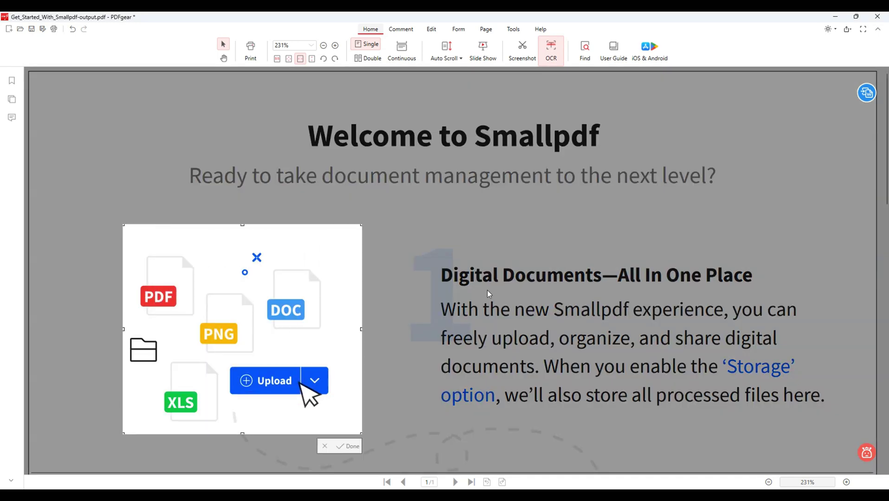
{"action": "left_click", "coordinate": [349, 446]}
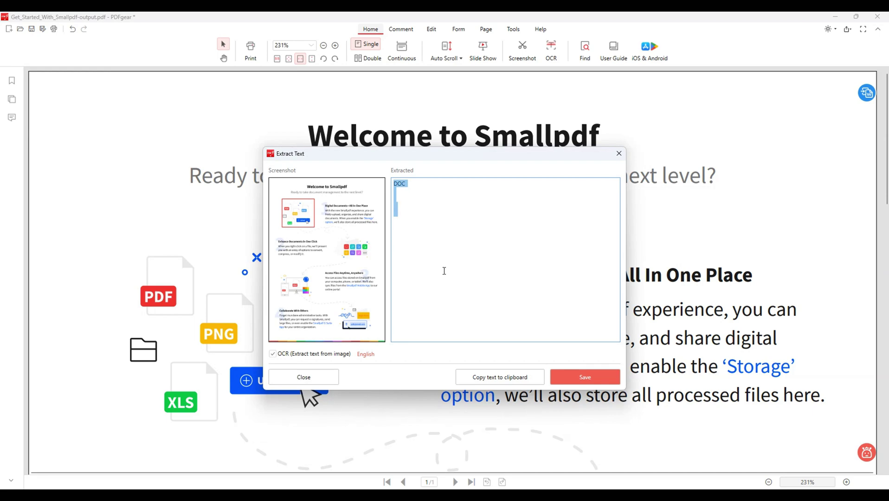
Step: Close the extracted text window and highlight the whole subtitle sentence in blue
{"action": "left_click", "coordinate": [619, 153]}
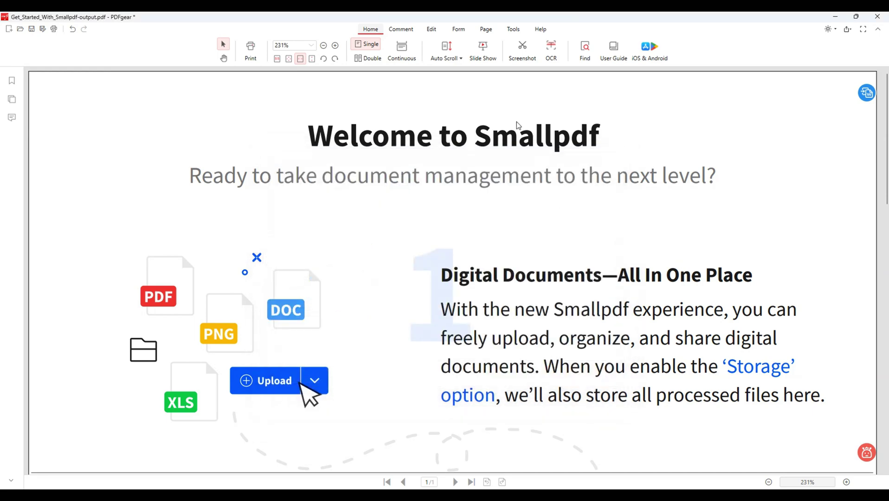
{"action": "left_click", "coordinate": [403, 33]}
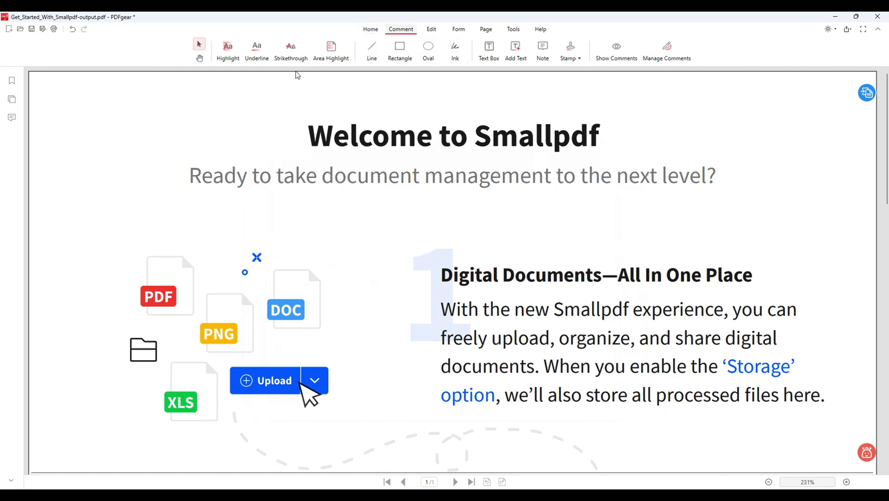
{"action": "left_click", "coordinate": [228, 51]}
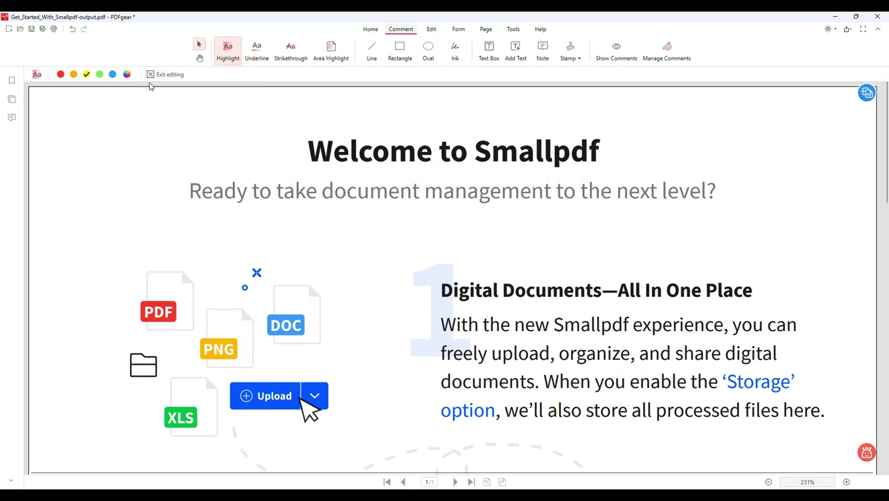
{"action": "left_click", "coordinate": [112, 74]}
{"action": "left_click_drag", "start_coordinate": [190, 191], "coordinate": [271, 191]}
{"action": "left_click_drag", "start_coordinate": [338, 188], "coordinate": [735, 193]}
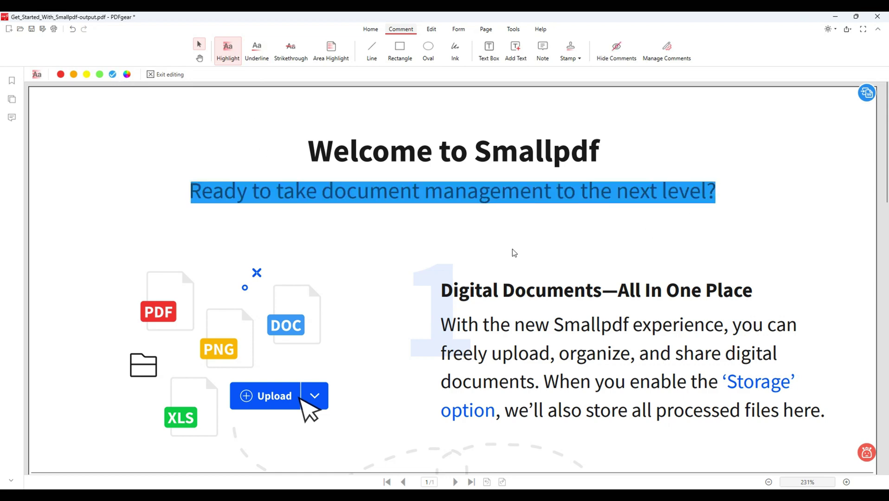
Step: Underline the 'Digital Documents—All In One Place' heading in orange and strike through the paragraph's second line in red
{"action": "left_click", "coordinate": [258, 54]}
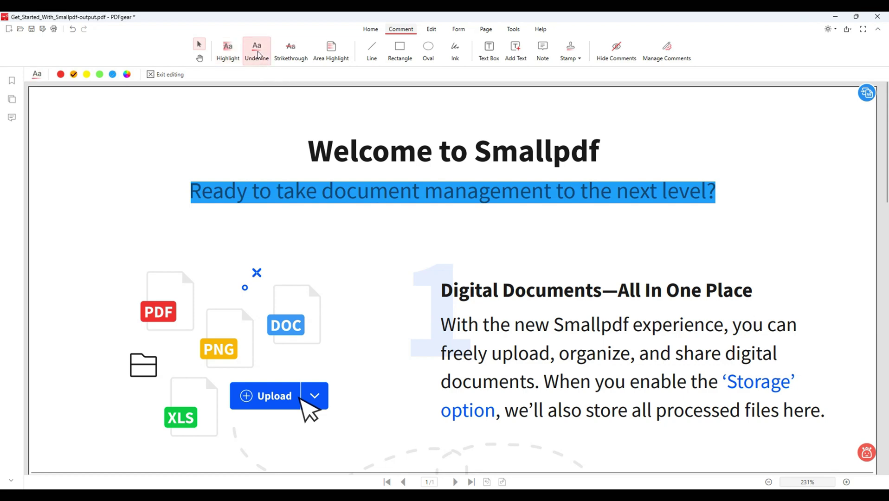
{"action": "left_click_drag", "start_coordinate": [439, 290], "coordinate": [768, 296]}
{"action": "left_click", "coordinate": [291, 52]}
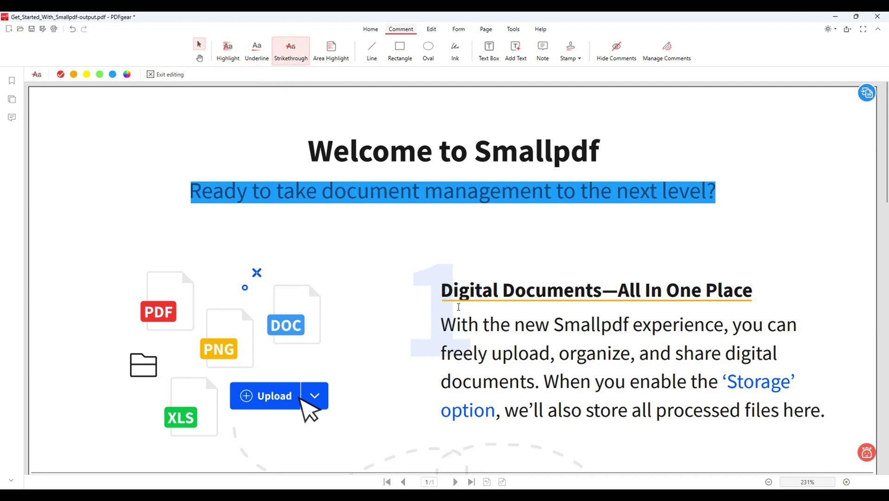
{"action": "left_click_drag", "start_coordinate": [442, 355], "coordinate": [781, 363]}
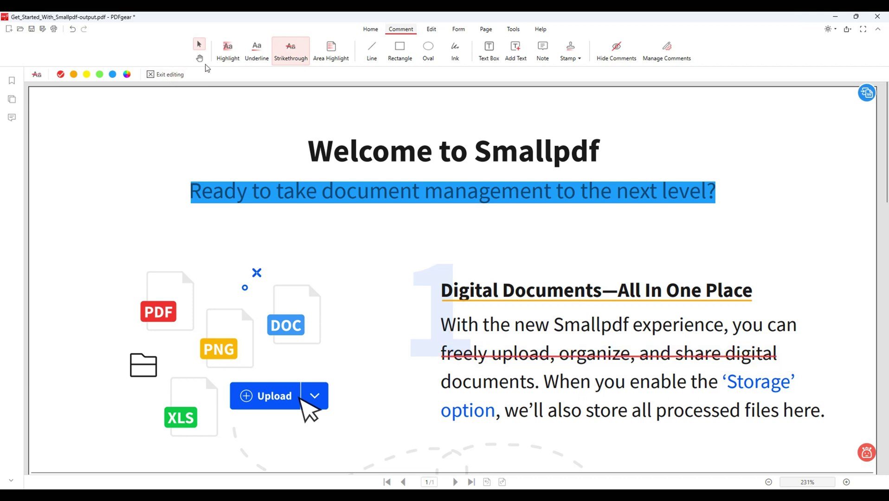
{"action": "left_click", "coordinate": [331, 51]}
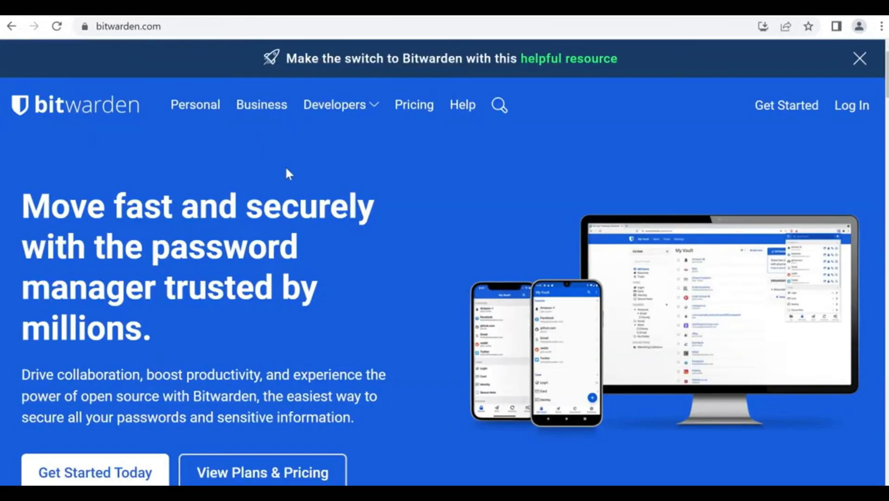
Step: Go to Bitwarden's personal users page and open its download options
{"action": "left_click", "coordinate": [203, 116]}
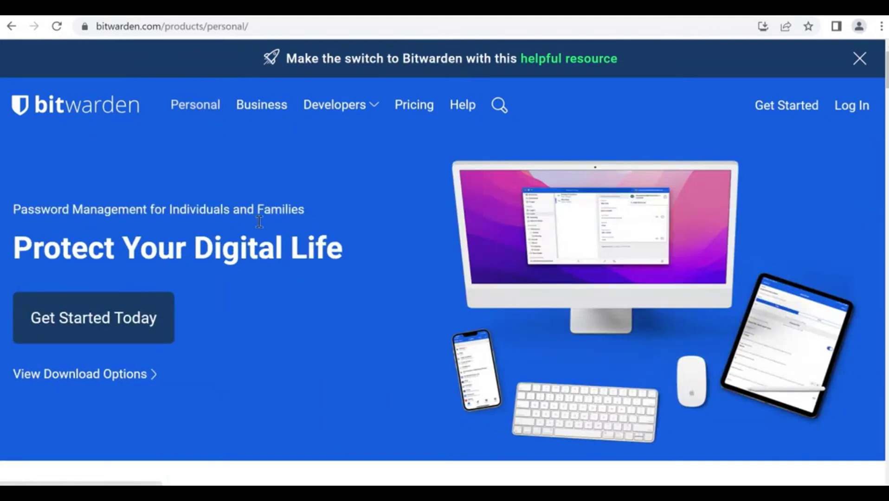
{"action": "scroll", "coordinate": [263, 225], "scroll_direction": "down", "scroll_amount": 1}
{"action": "left_click", "coordinate": [143, 347]}
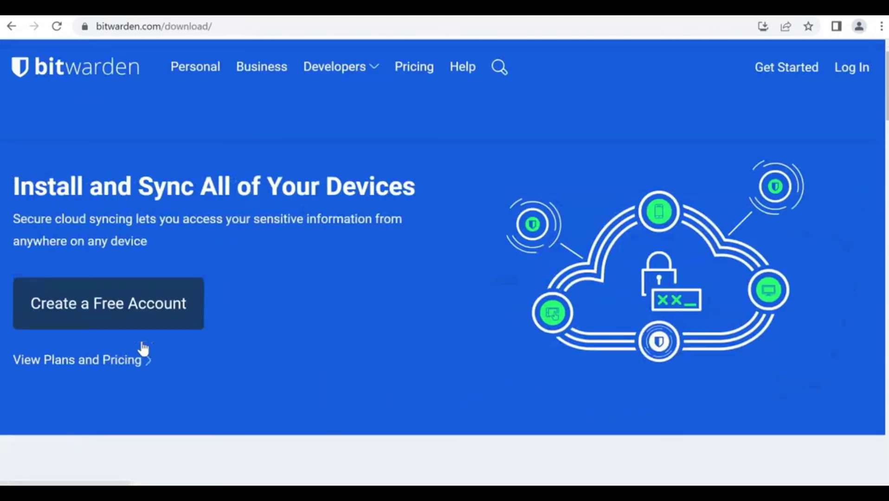
{"action": "scroll", "coordinate": [302, 315], "scroll_direction": "down", "scroll_amount": 5}
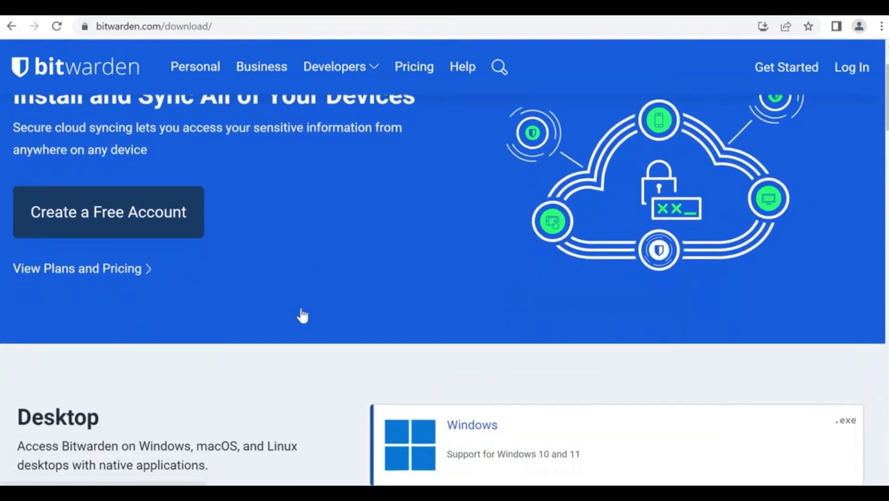
{"action": "scroll", "coordinate": [302, 314], "scroll_direction": "down", "scroll_amount": 1}
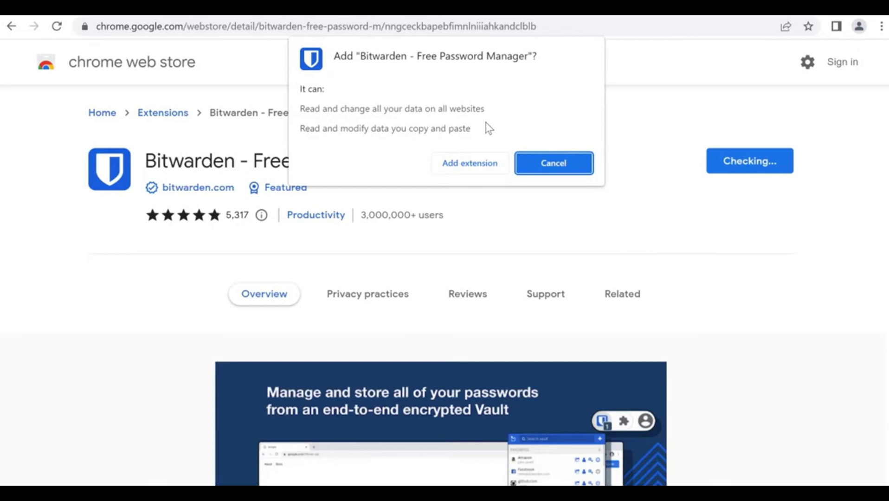
Step: Add the Bitwarden extension to Chrome, open its login popup, then open its Chrome extension listing
{"action": "left_click", "coordinate": [469, 163]}
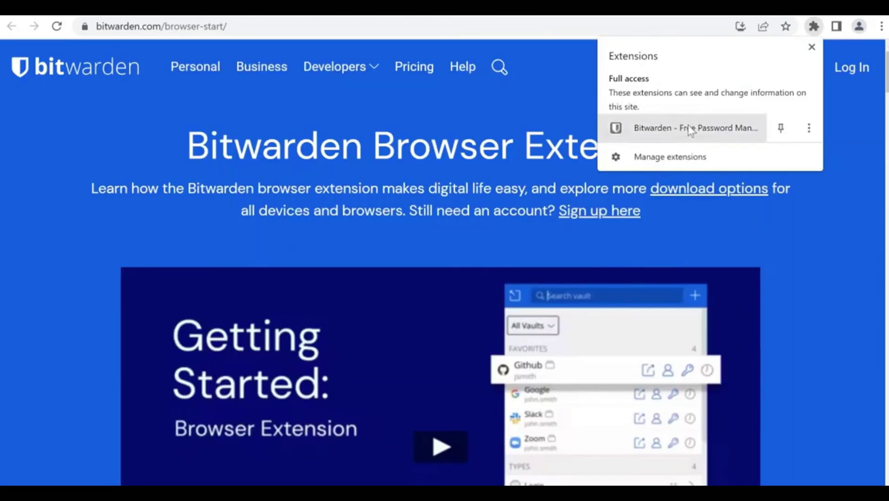
{"action": "left_click", "coordinate": [691, 129]}
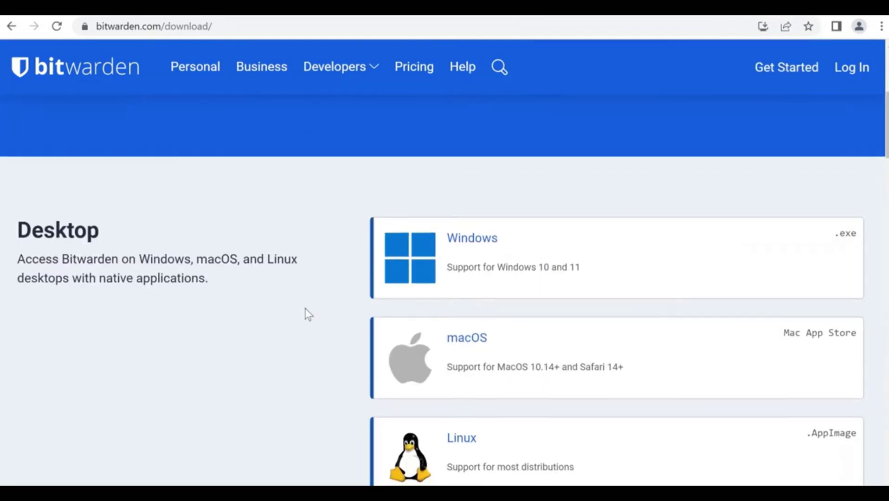
{"action": "scroll", "coordinate": [306, 314], "scroll_direction": "down", "scroll_amount": 6}
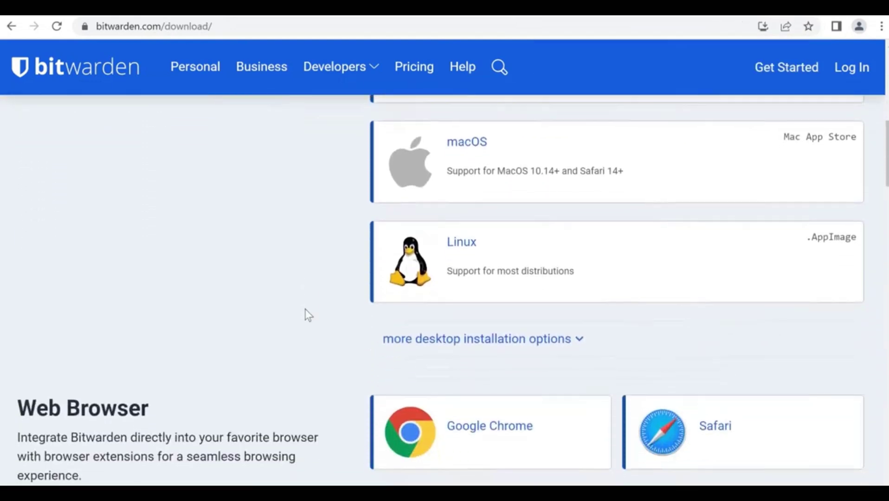
{"action": "scroll", "coordinate": [306, 316], "scroll_direction": "down", "scroll_amount": 2}
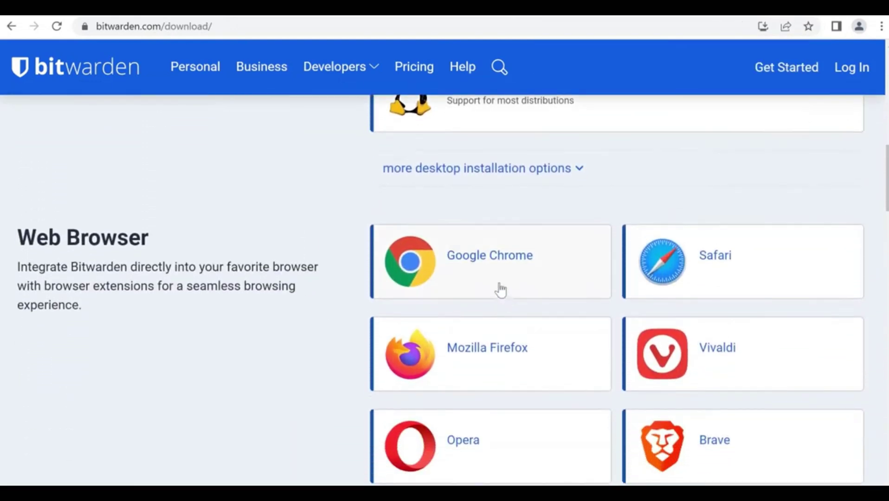
{"action": "left_click", "coordinate": [500, 283]}
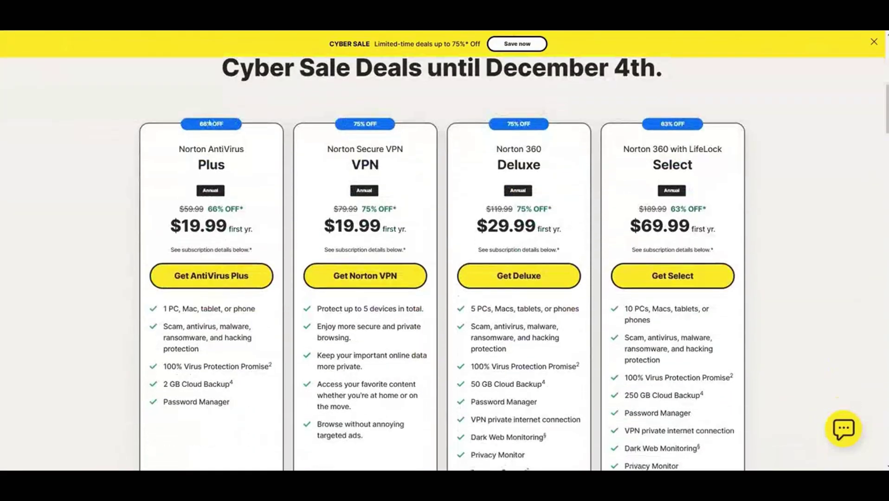
Step: Scroll through Norton's Cyber Sale plans, from AntiVirus Plus at $19.99 to 360 with LifeLock Select at $69.99
{"action": "scroll", "coordinate": [208, 123], "scroll_direction": "down", "scroll_amount": 10}
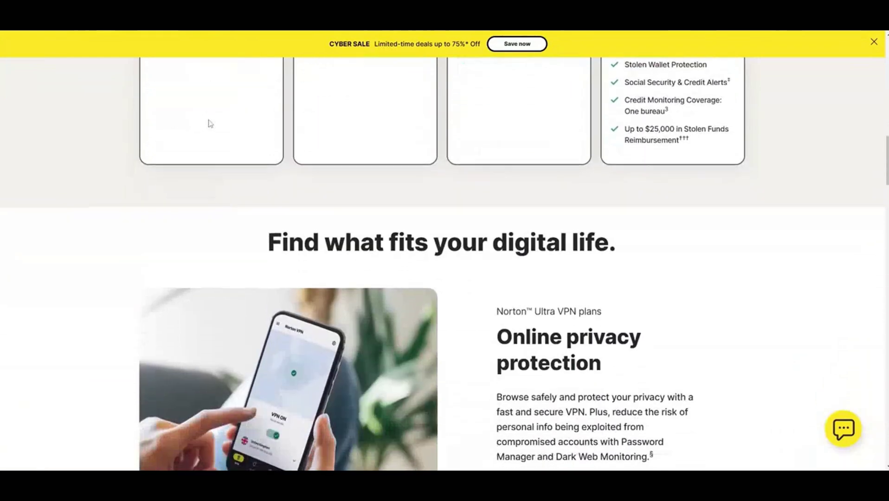
{"action": "scroll", "coordinate": [209, 123], "scroll_direction": "down", "scroll_amount": 8}
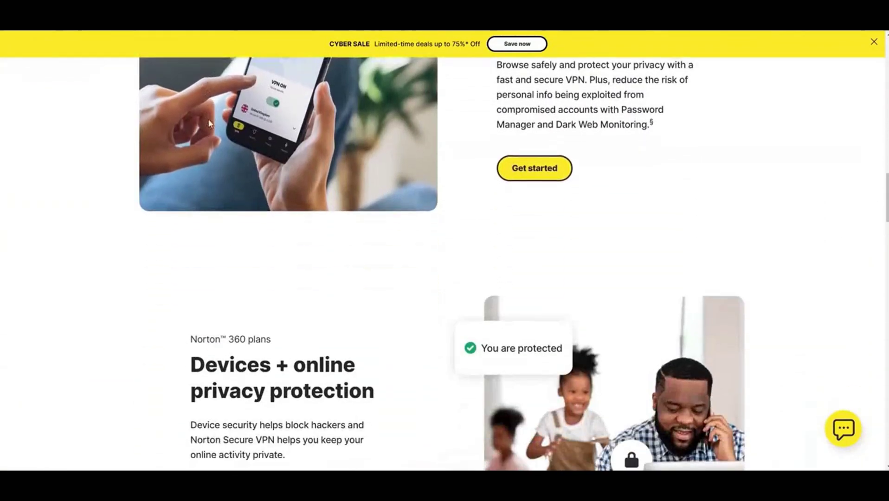
{"action": "scroll", "coordinate": [208, 123], "scroll_direction": "down", "scroll_amount": 10}
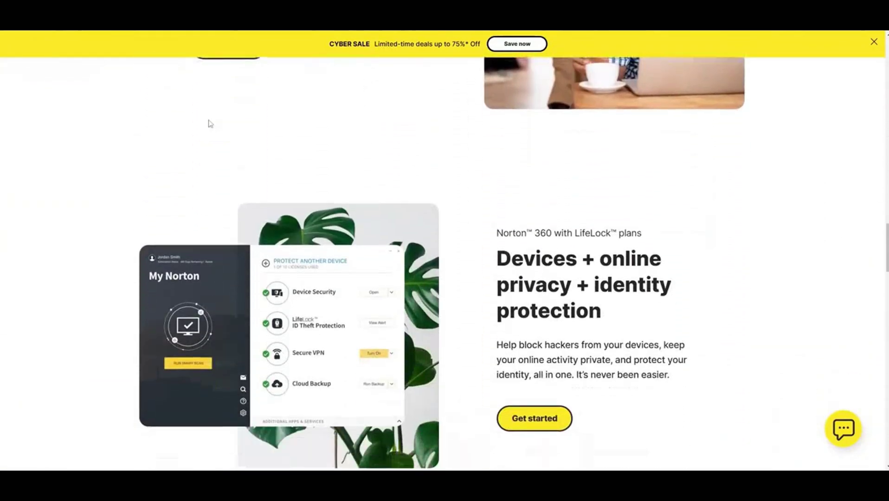
{"action": "scroll", "coordinate": [209, 123], "scroll_direction": "down", "scroll_amount": 10}
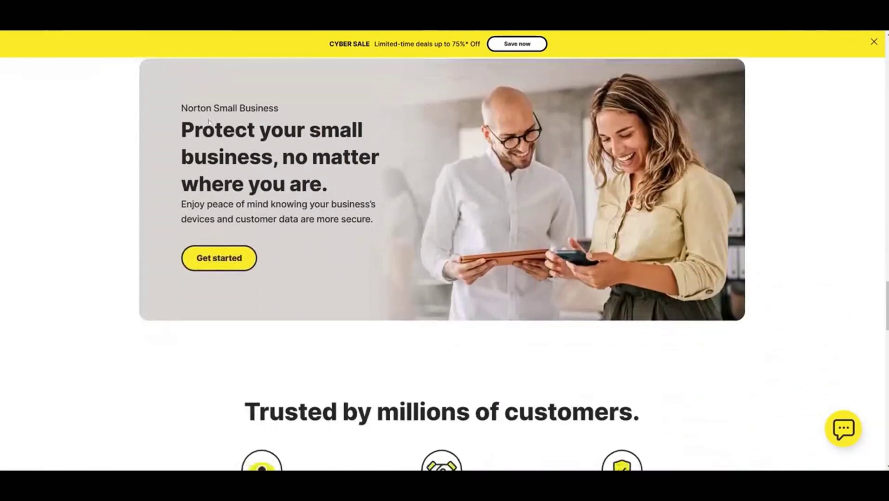
{"action": "scroll", "coordinate": [208, 122], "scroll_direction": "down", "scroll_amount": 7}
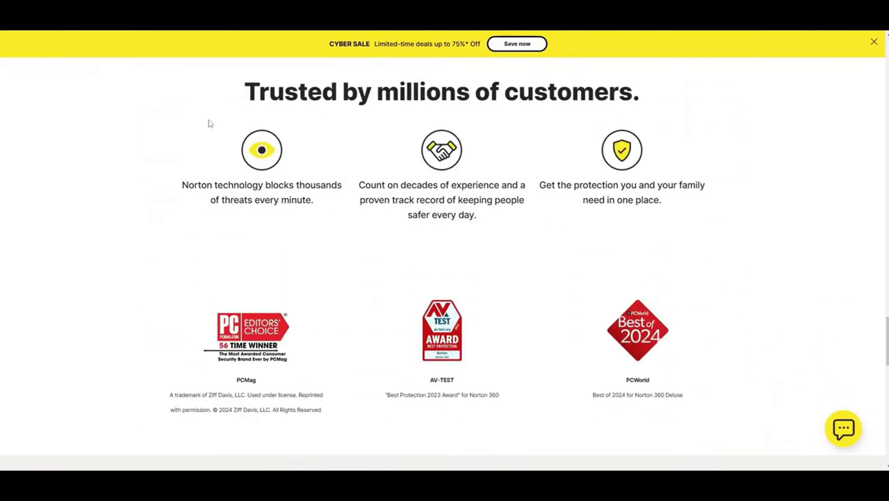
{"action": "scroll", "coordinate": [208, 123], "scroll_direction": "down", "scroll_amount": 8}
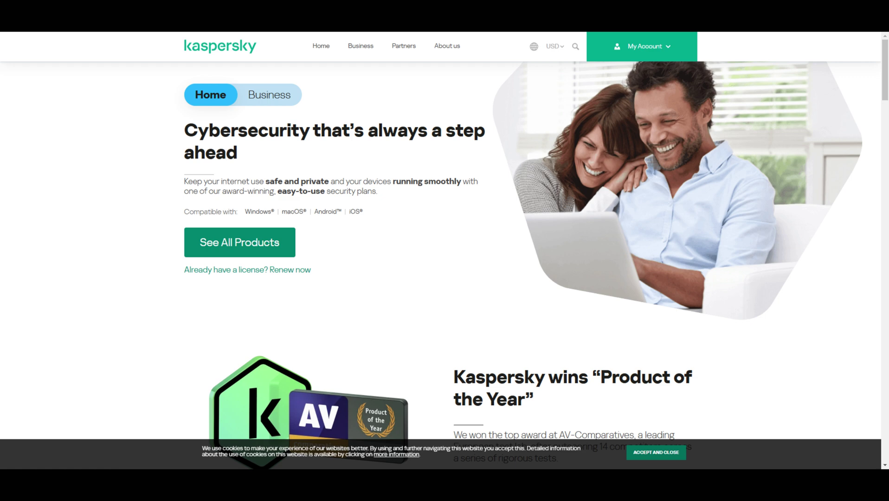
Step: Scroll kaspersky.com down to the Standard, Plus and Premium yearly plan cards
{"action": "scroll", "coordinate": [440, 264], "scroll_direction": "down", "scroll_amount": 15}
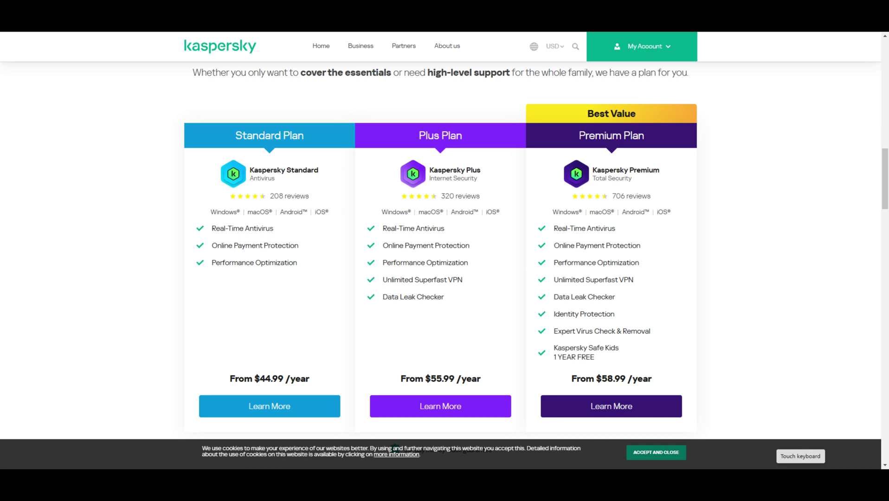
{"action": "scroll", "coordinate": [440, 265], "scroll_direction": "down", "scroll_amount": 10}
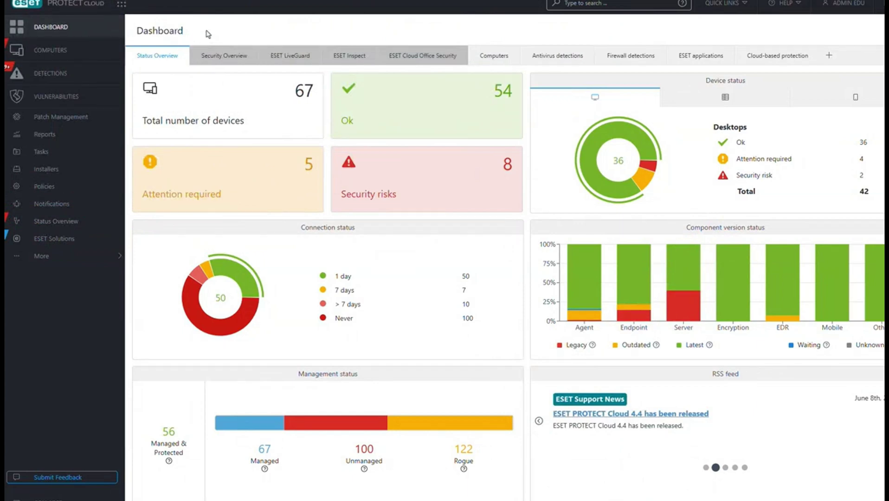
Step: Show the ESET LiveGuard dashboard tab with eligible computers and sample analysis charts
{"action": "left_click", "coordinate": [290, 56]}
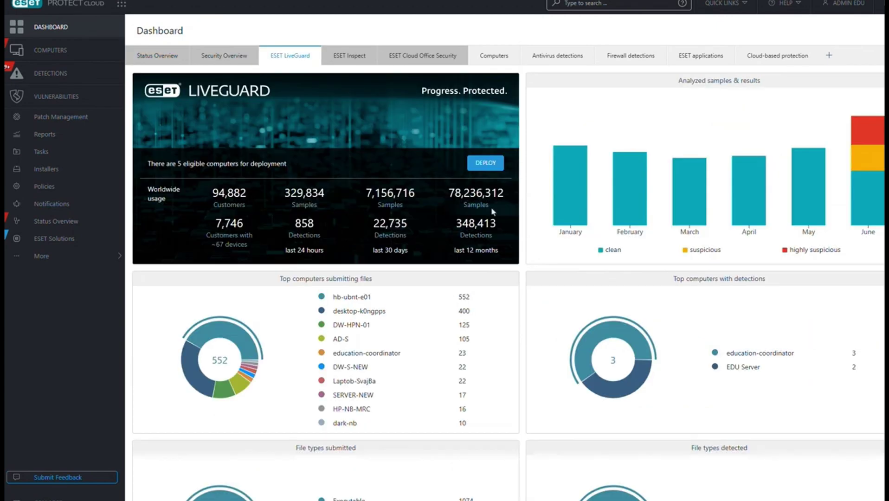